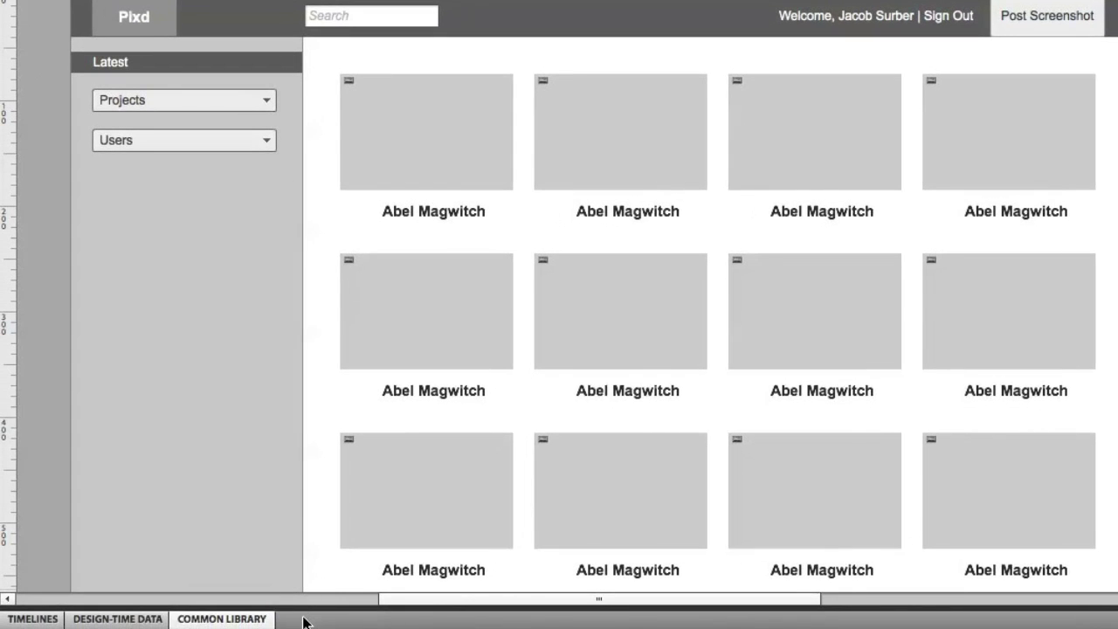
Show the Common Library's Placeholders set of image, line, box, person and chart placeholders.
click(306, 621)
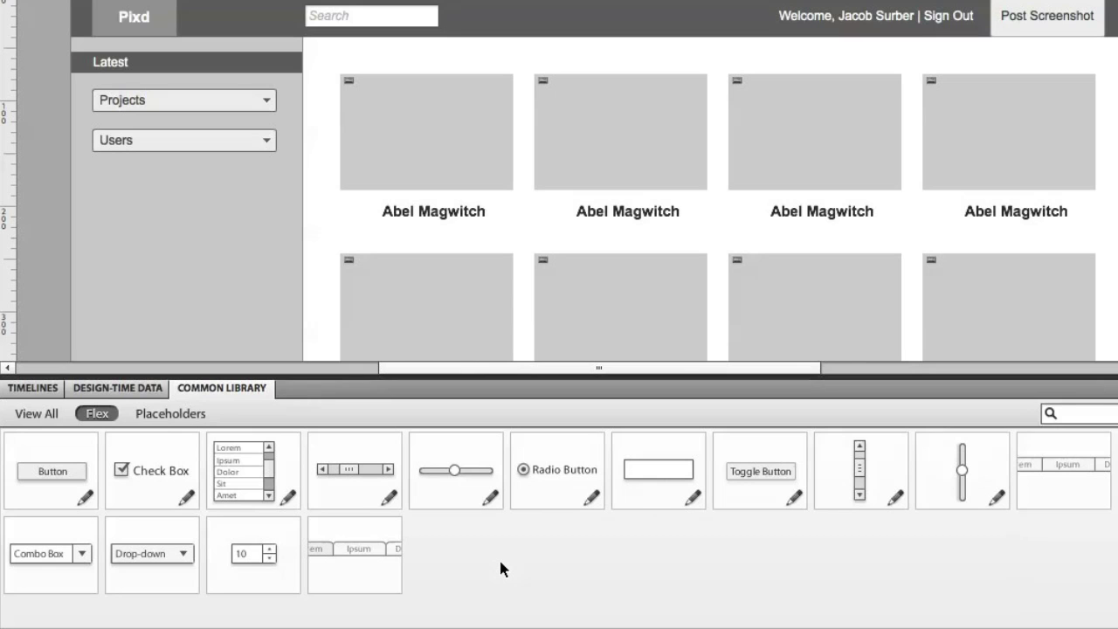
click(175, 415)
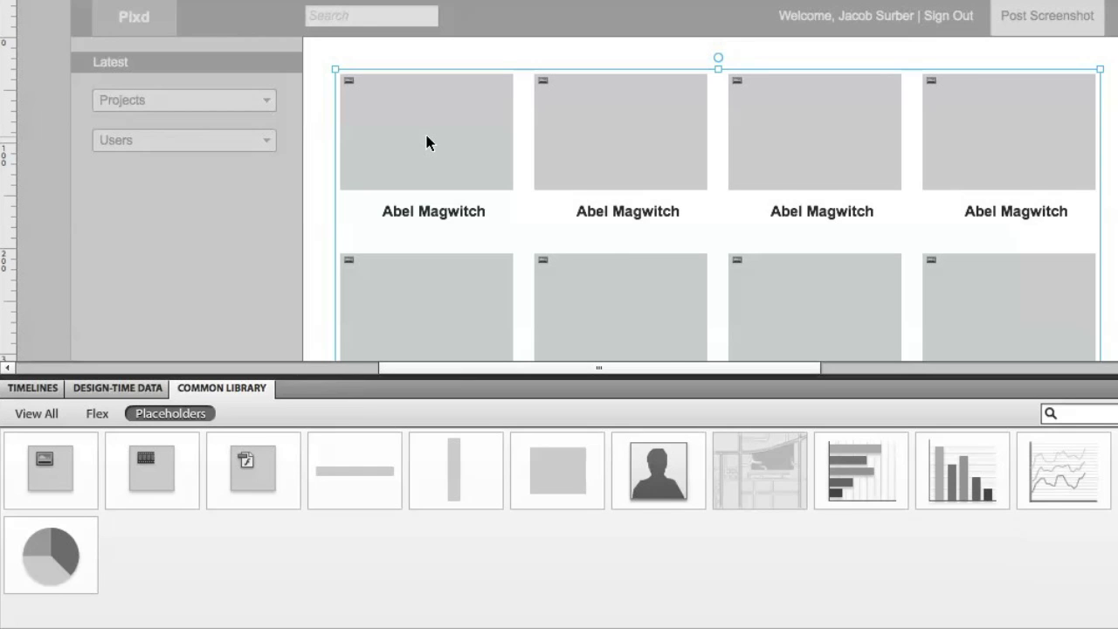
Preview the grid's repeated item in its Over state and show the grid's design-time data.
double_click(426, 143)
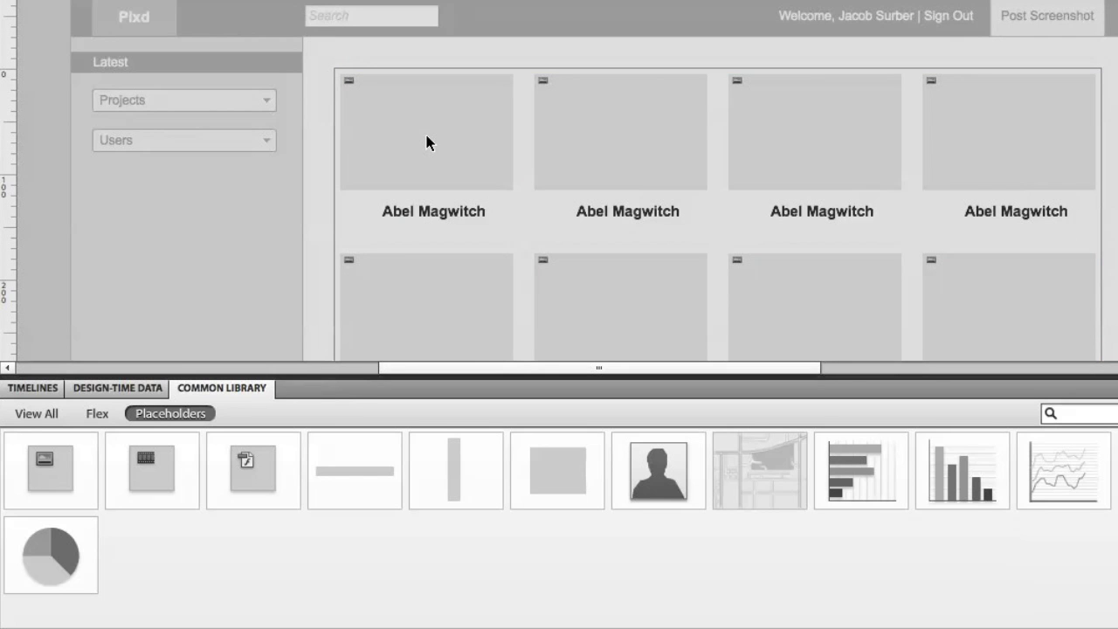
double_click(427, 142)
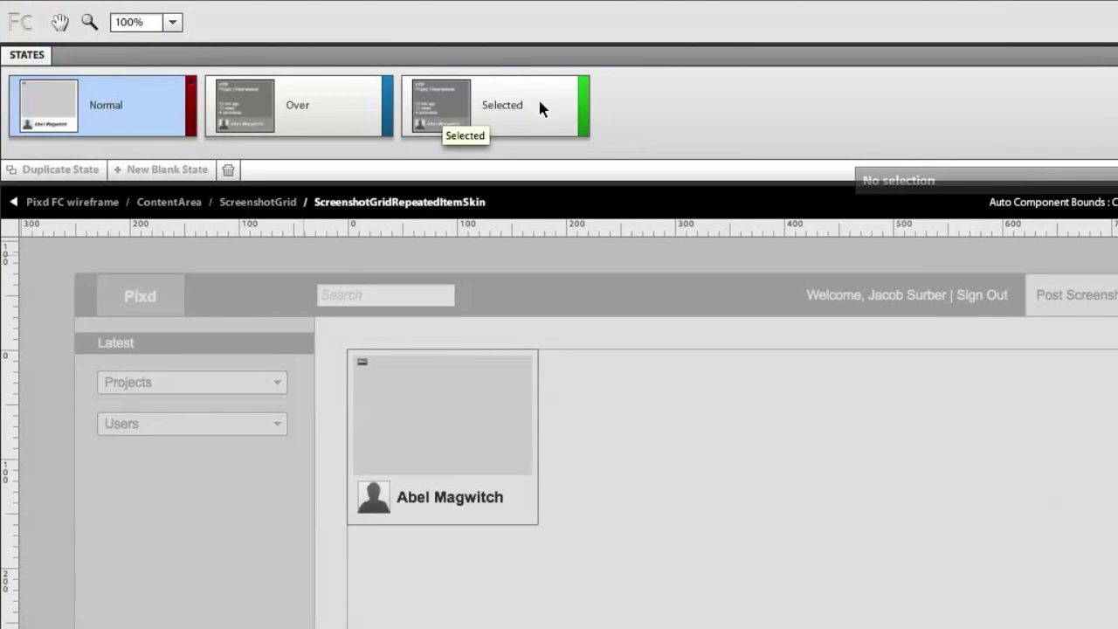
click(329, 106)
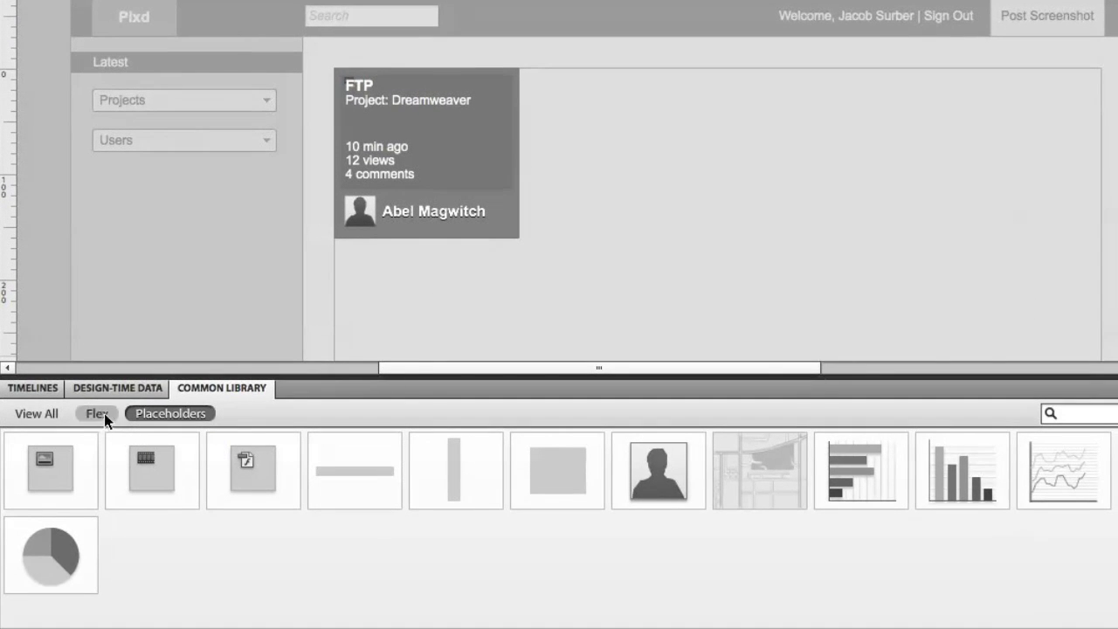
click(93, 392)
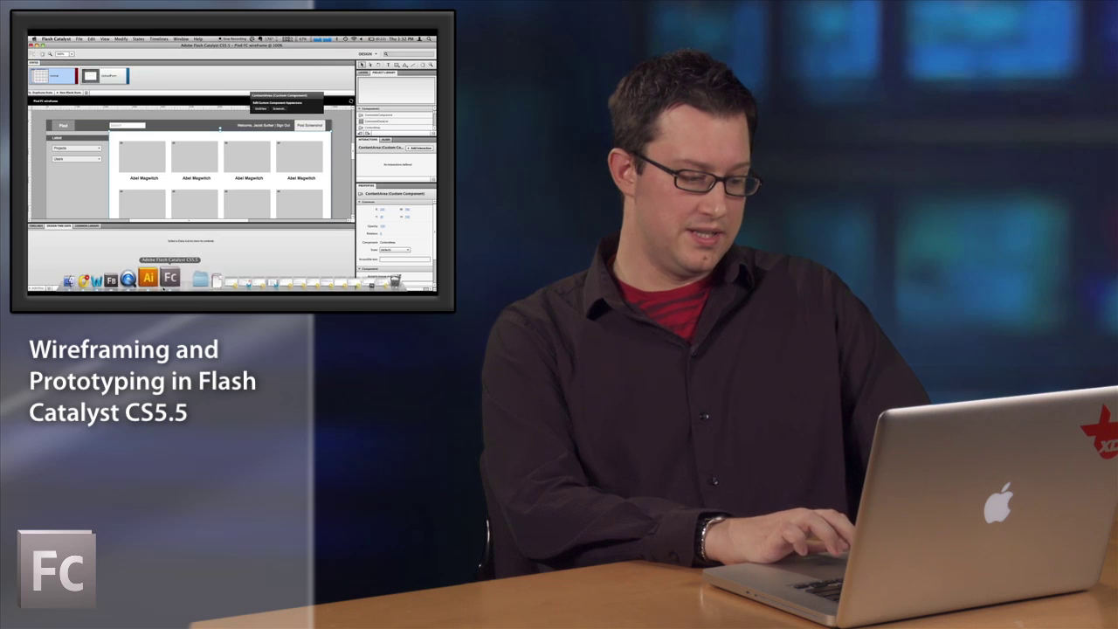
Switch to Pixd.ai in Illustrator and zoom into the FTP detail artboard's header.
click(152, 277)
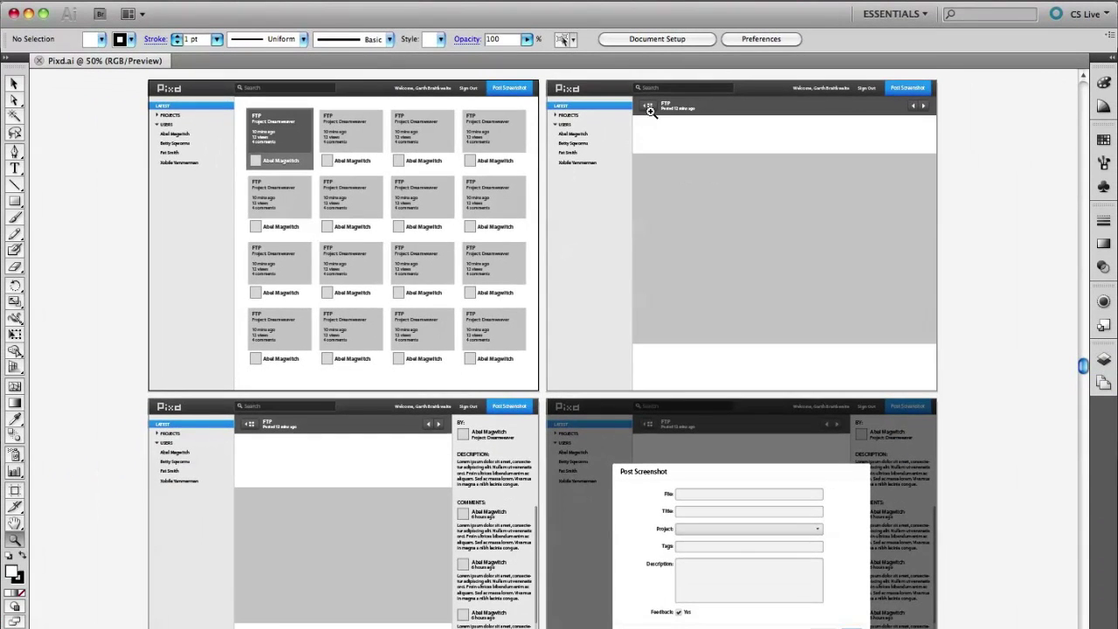
click(612, 98)
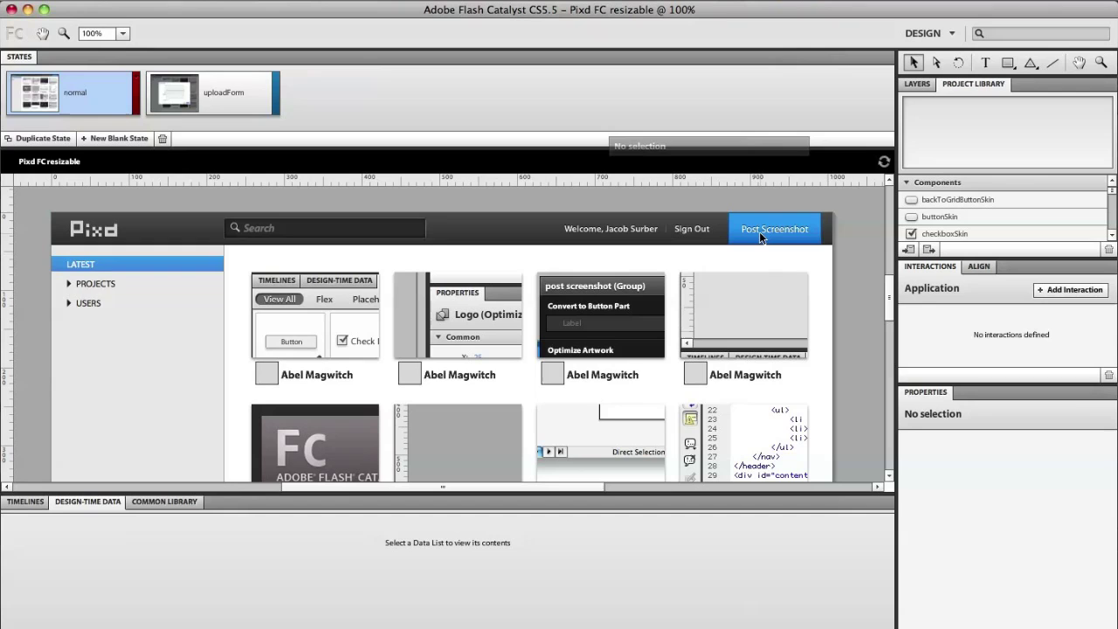
Preview the ControlBar's Post Screenshot button in its Over, Down and Disabled states.
click(759, 231)
double_click(759, 232)
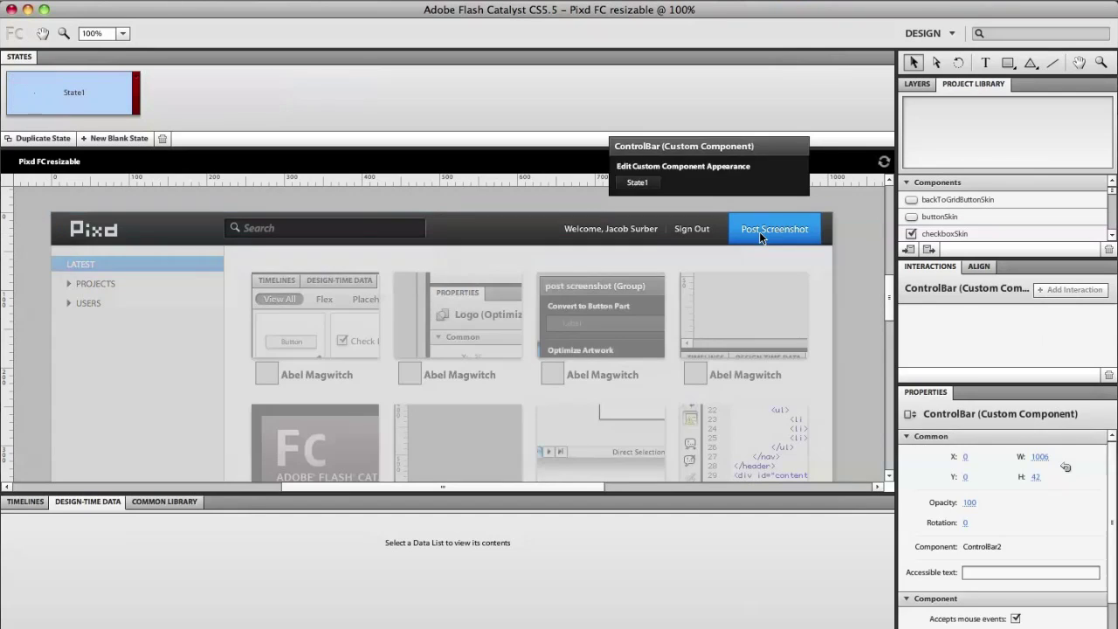
click(759, 231)
double_click(759, 231)
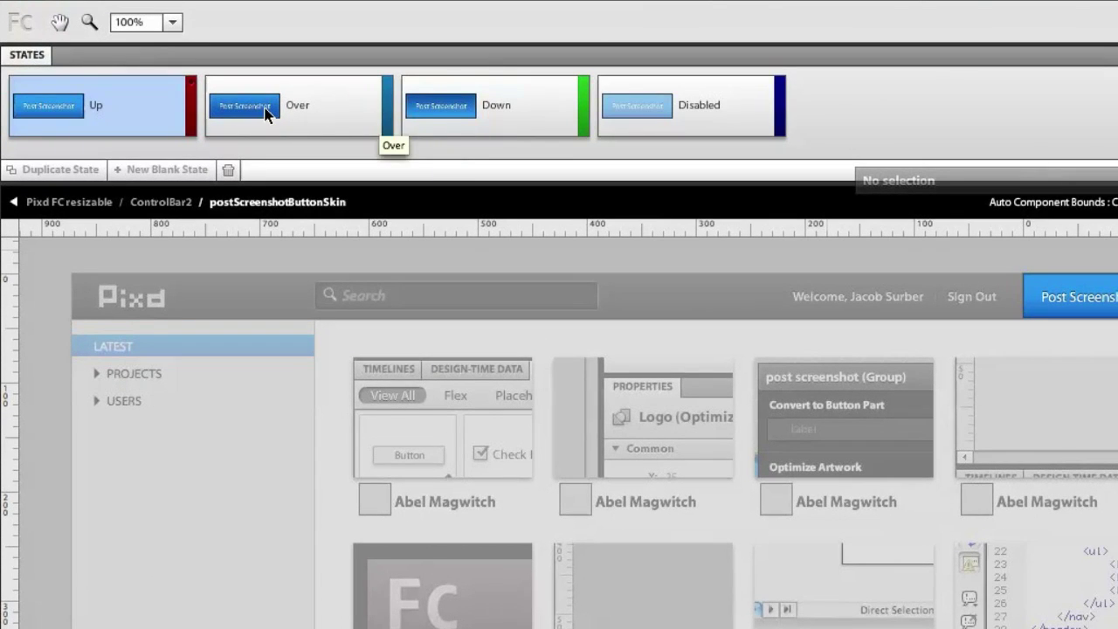
click(267, 114)
click(478, 118)
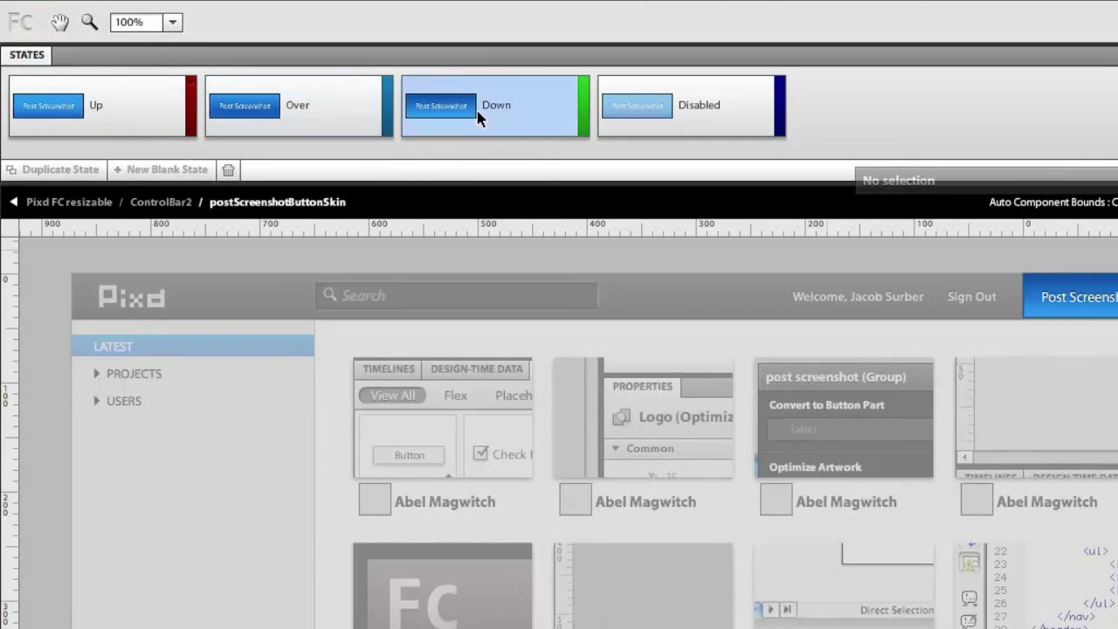
click(662, 99)
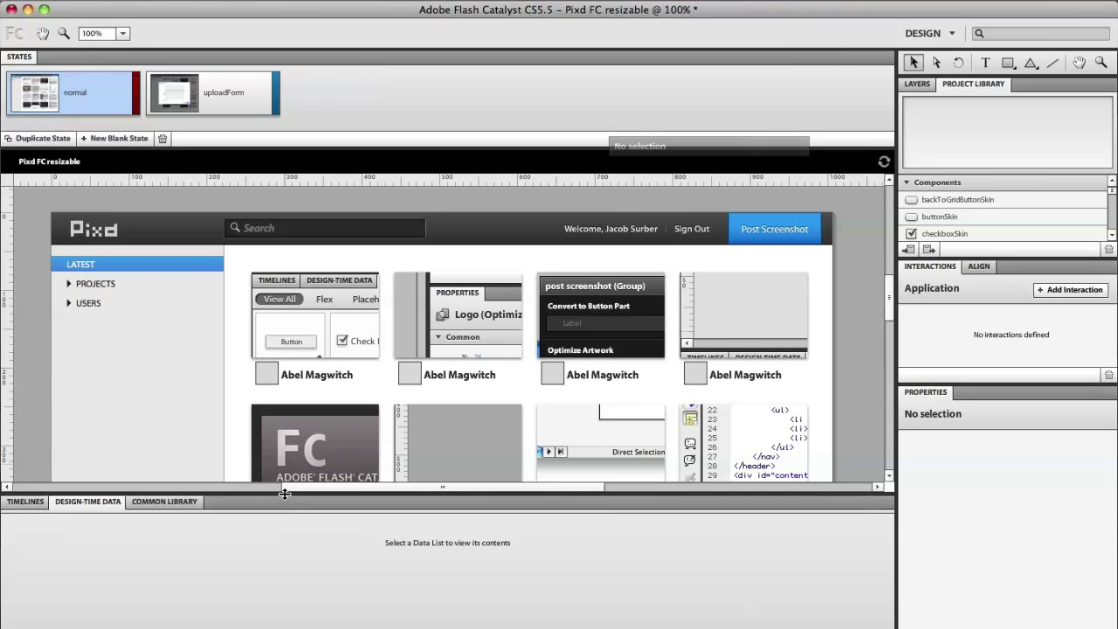
Collapse the bottom panel for a full-height canvas and re-pin the grid's left edge to the sidebar.
drag(284, 494, 283, 622)
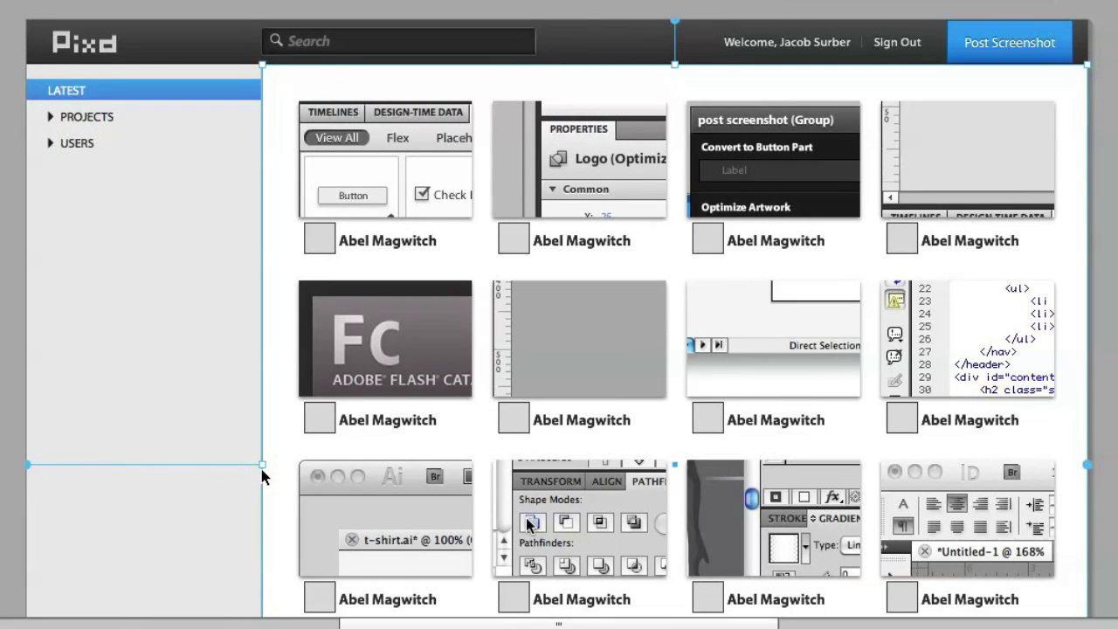
click(29, 465)
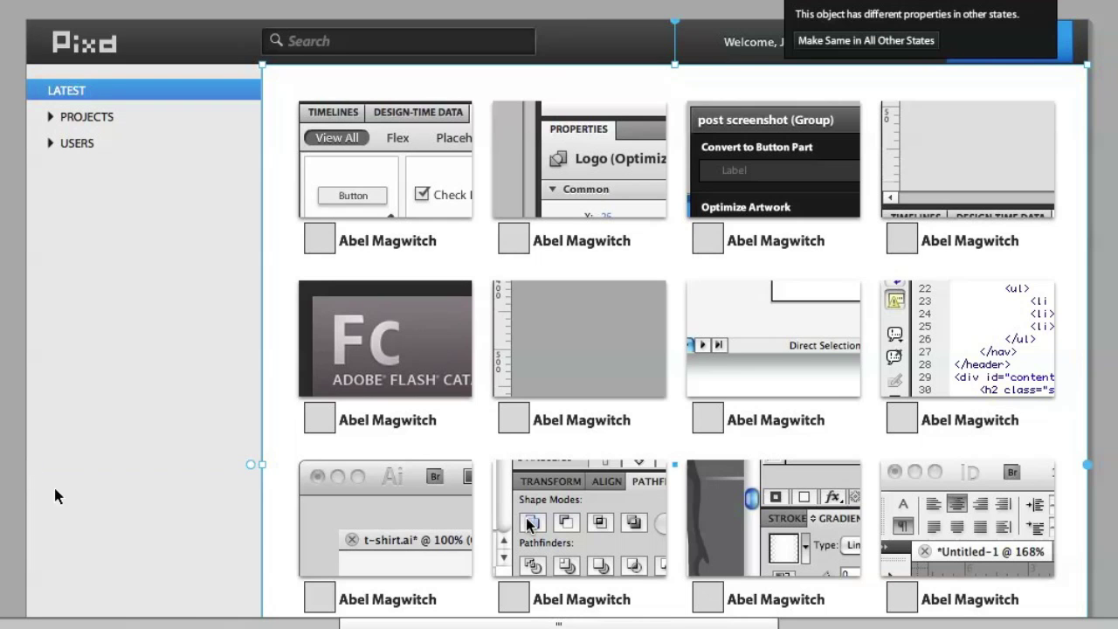
click(251, 466)
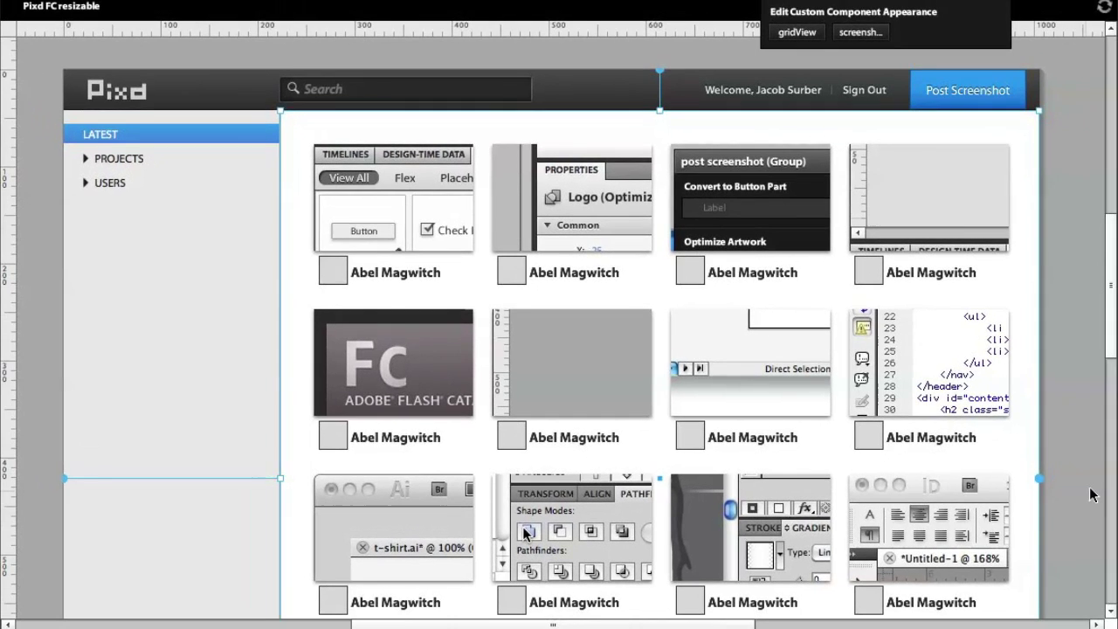
scroll(1087, 486, down, 5)
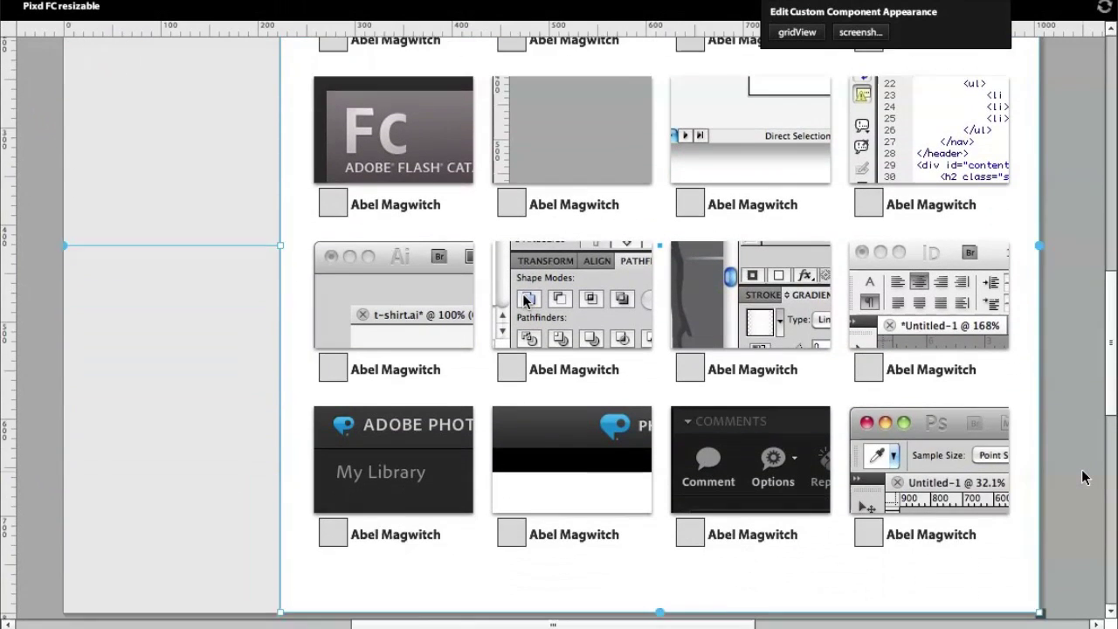
scroll(1083, 477, down, 1)
click(1071, 559)
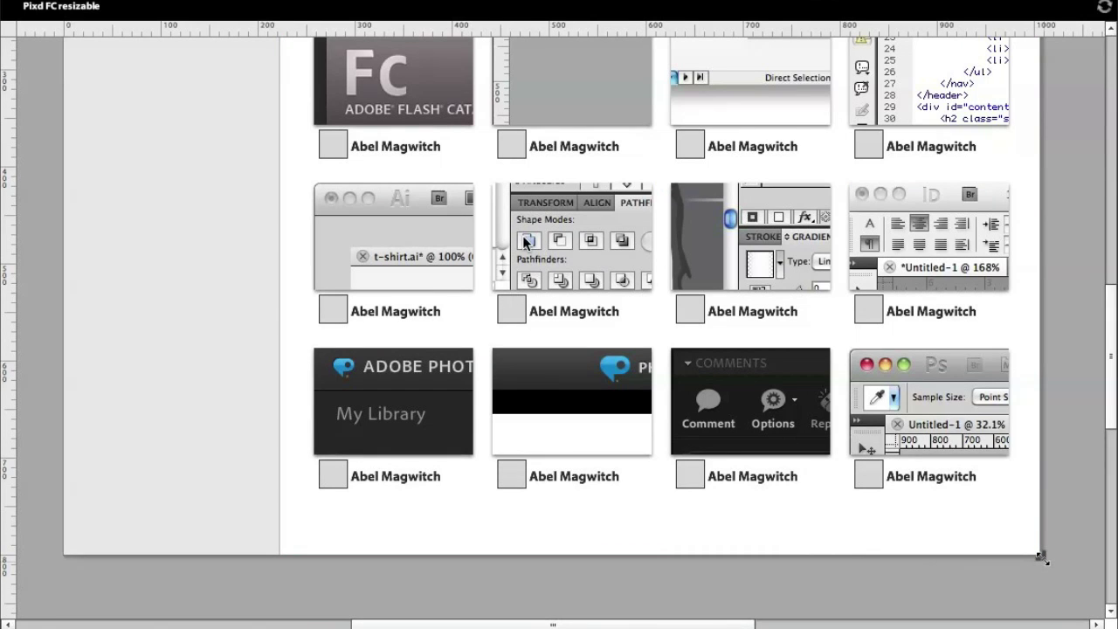
Narrow the artboard so the screenshot grid reflows to three columns, then widen it back to four.
drag(1041, 558, 903, 424)
key(ctrl+z)
key(ctrl+minus)
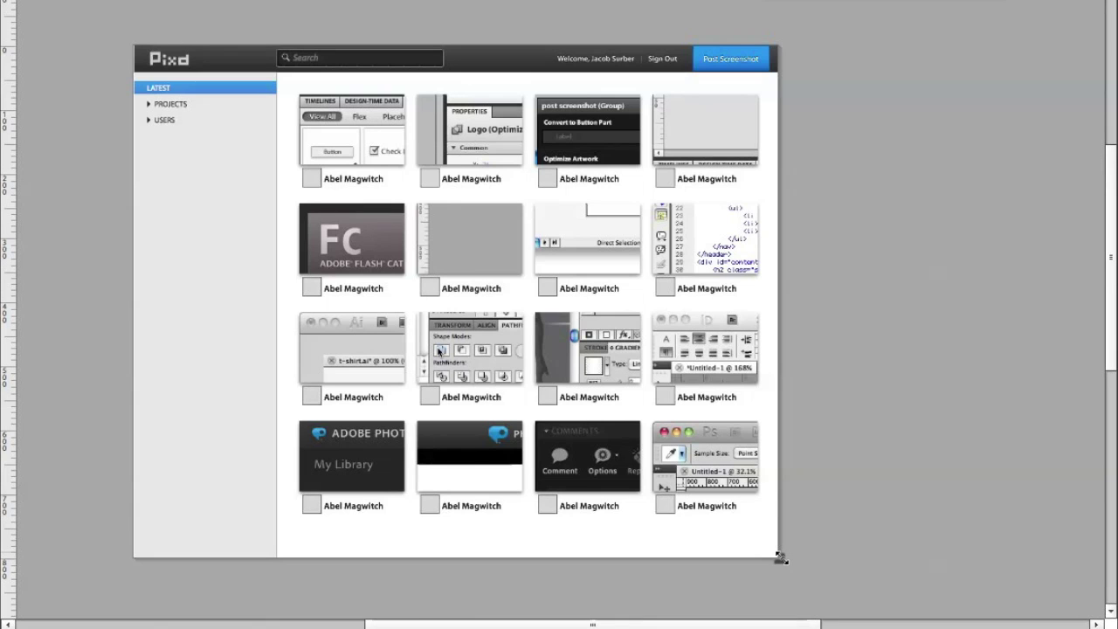
drag(780, 558, 679, 540)
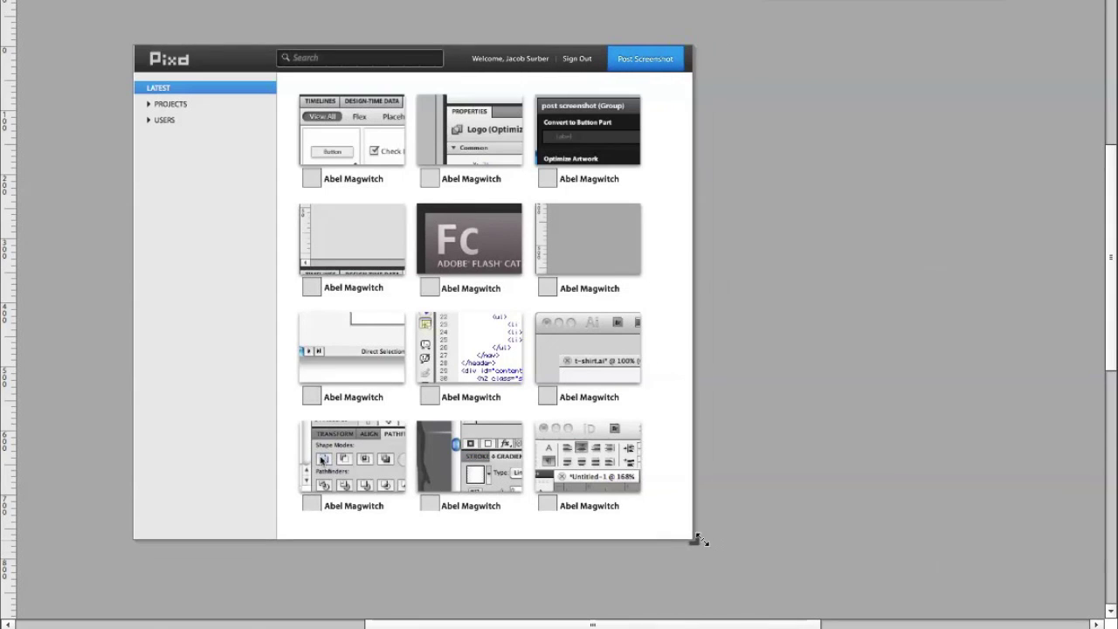
click(700, 540)
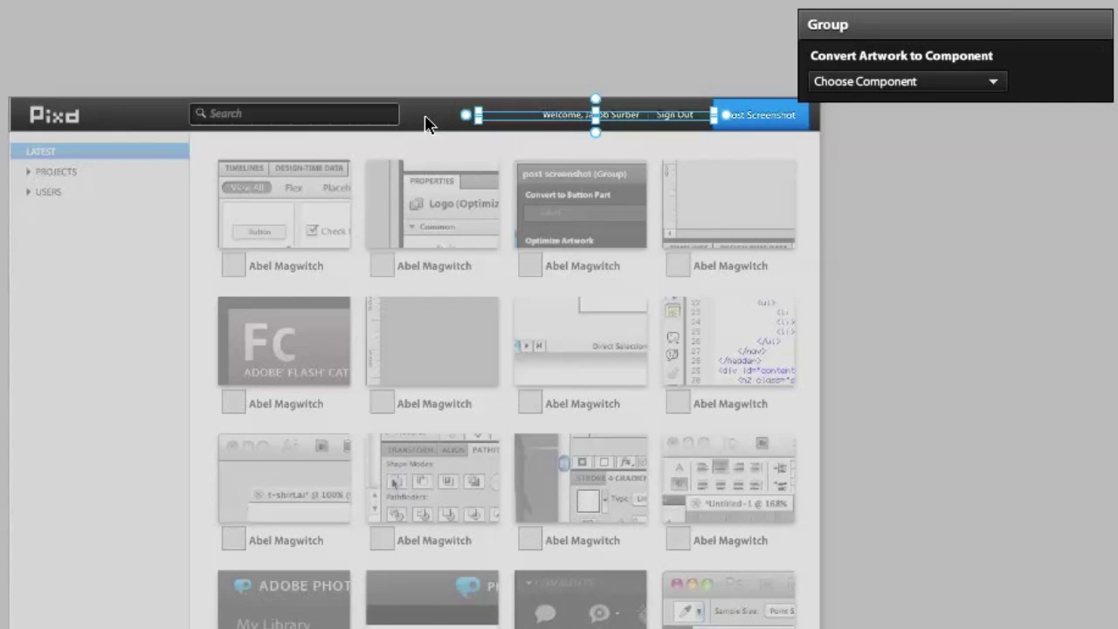
Add the dark header bar to the selected welcome and sign-out group, giving 2 items.
shift+click(426, 123)
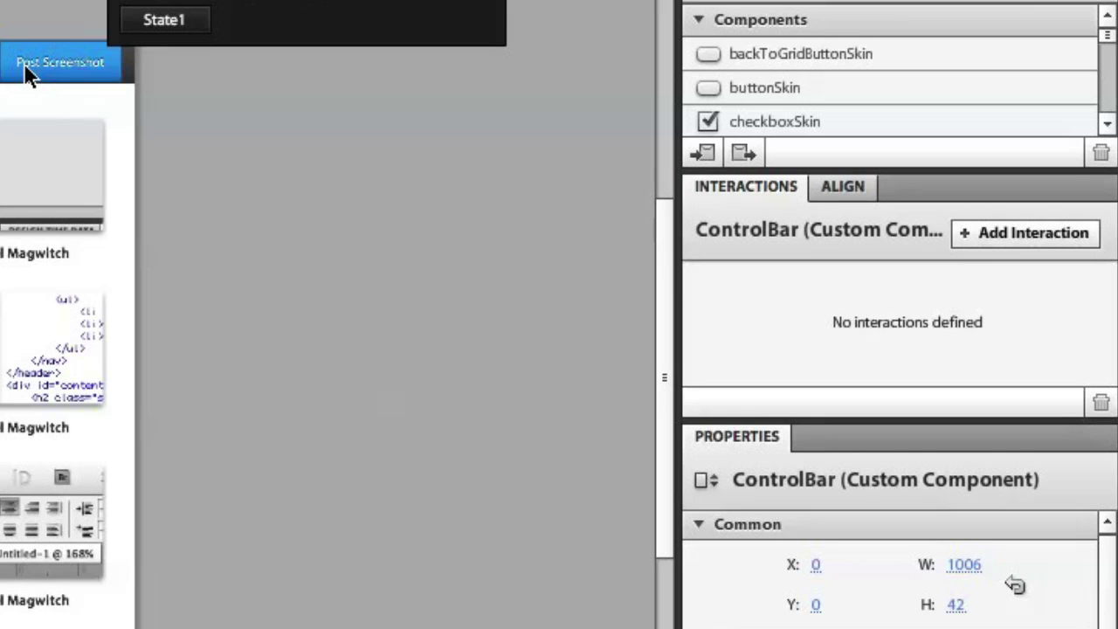
Open the Post Screenshot button's On Click interaction that transitions to the uploadForm state.
double_click(24, 65)
click(25, 65)
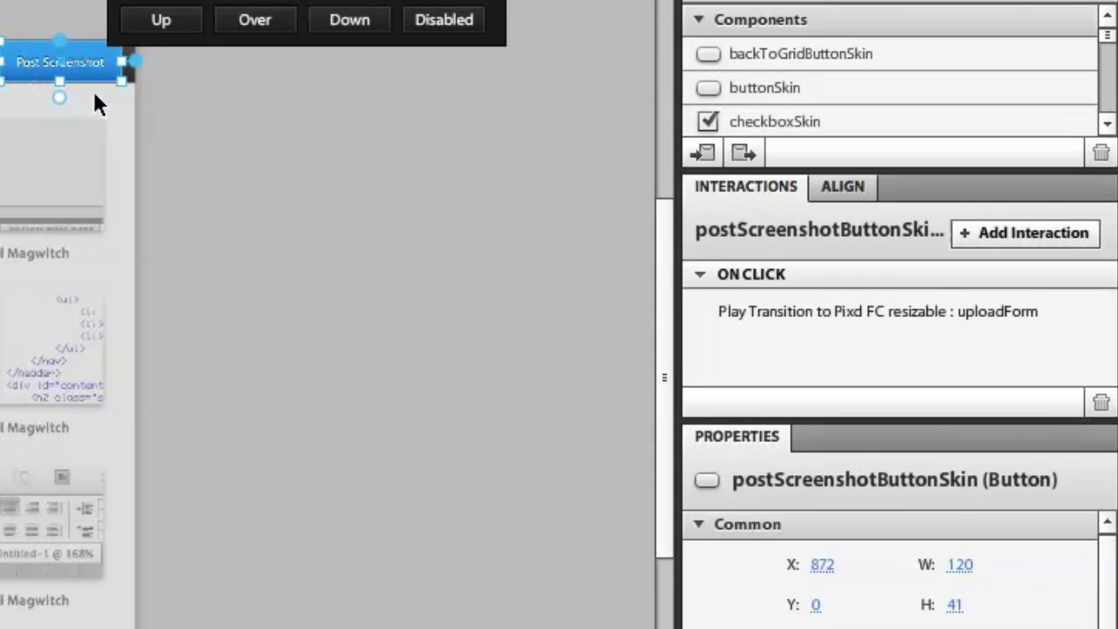
double_click(853, 314)
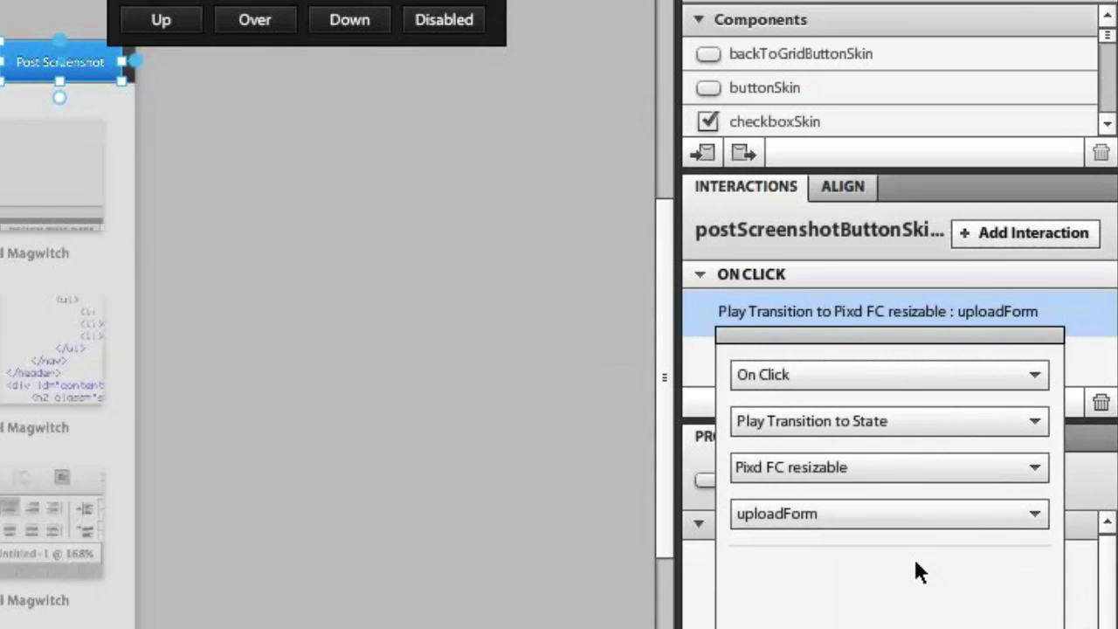